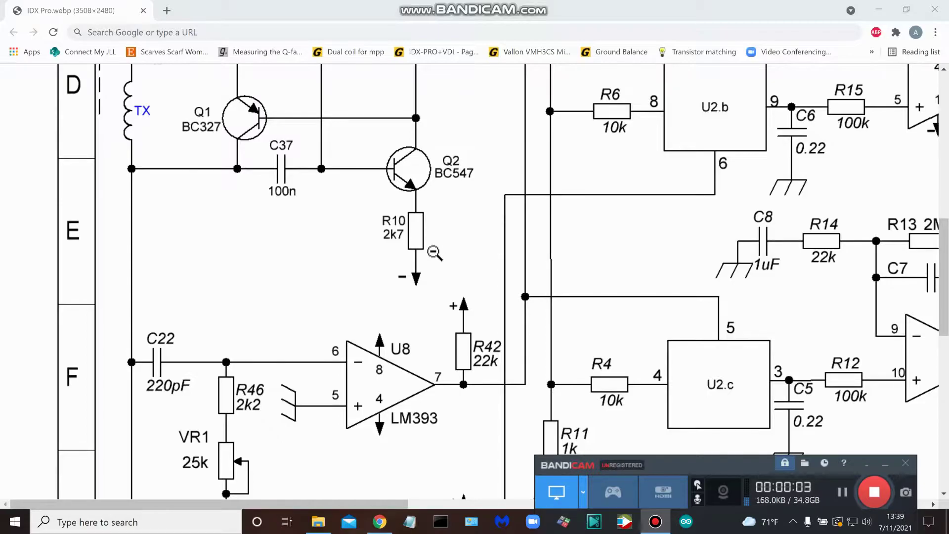
Step: Zoom out on the IDX Pro schematic so the whole sheet and title block fit the window
left_click(319, 249)
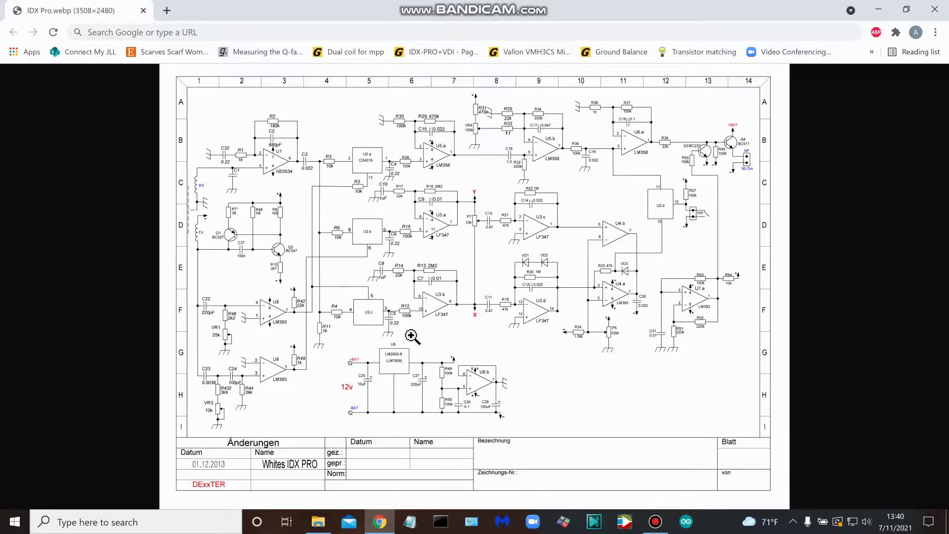
Step: Enlarge the schematic to full size around transistors Q1, Q2 and comparator U8
left_click(412, 336)
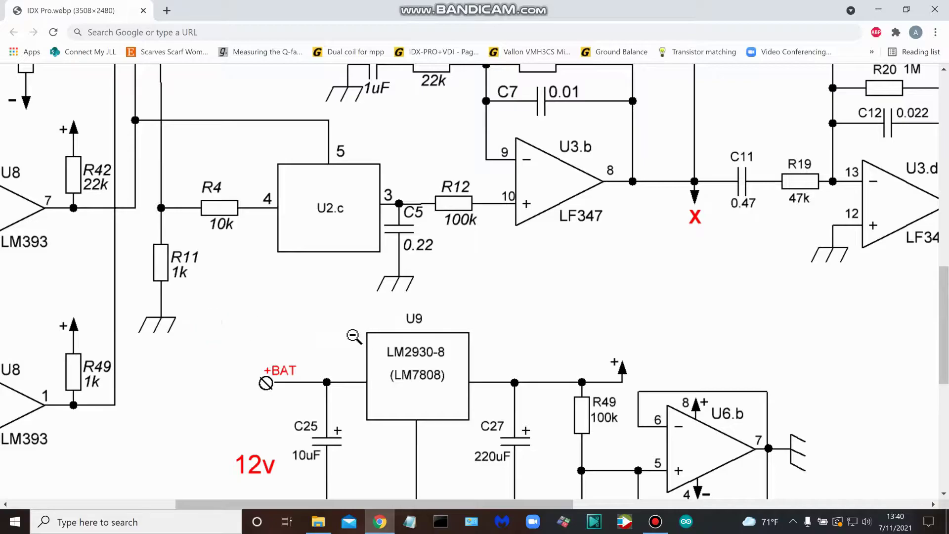
left_click_drag(424, 503, 215, 503)
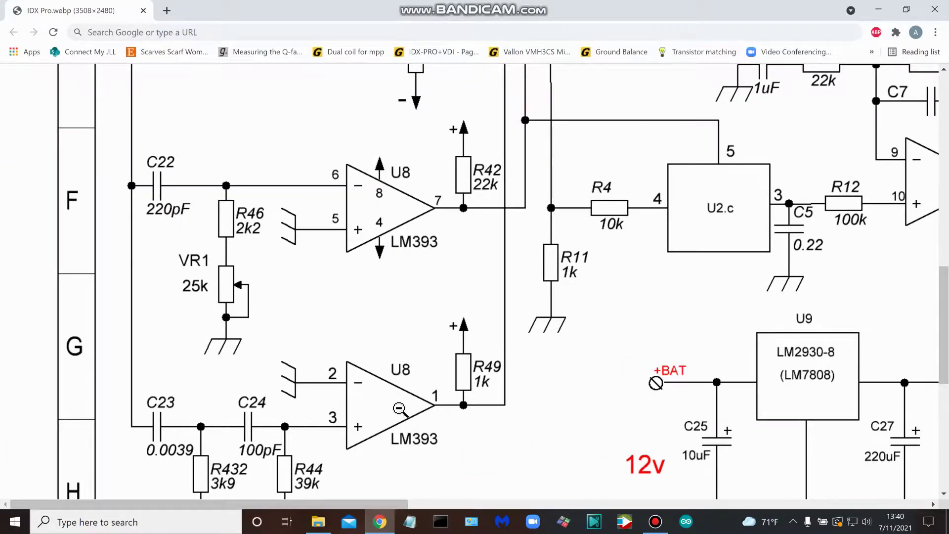
scroll(399, 404, "up", 2)
scroll(399, 404, "up", 3)
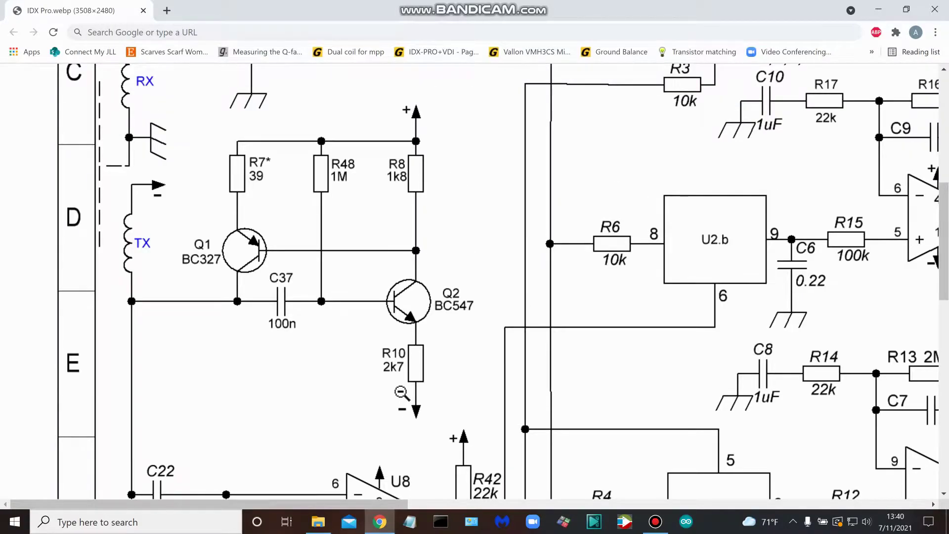
scroll(401, 393, "down", 1)
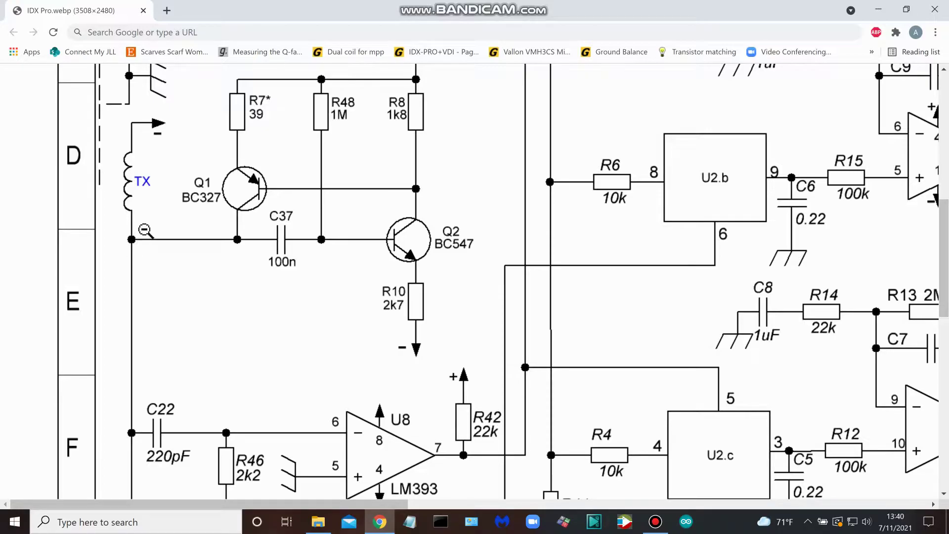
scroll(207, 301, "down", 2)
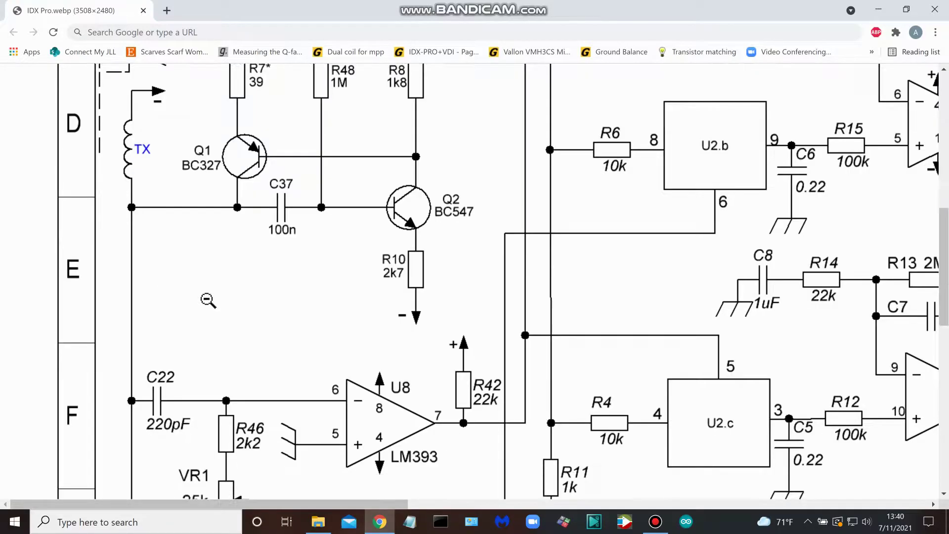
scroll(208, 301, "down", 3)
scroll(214, 299, "down", 2)
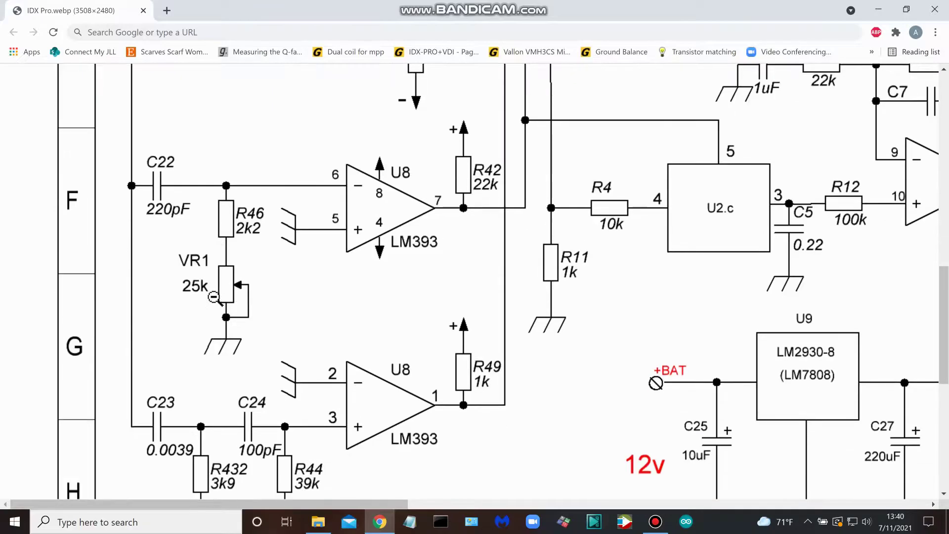
scroll(214, 296, "down", 2)
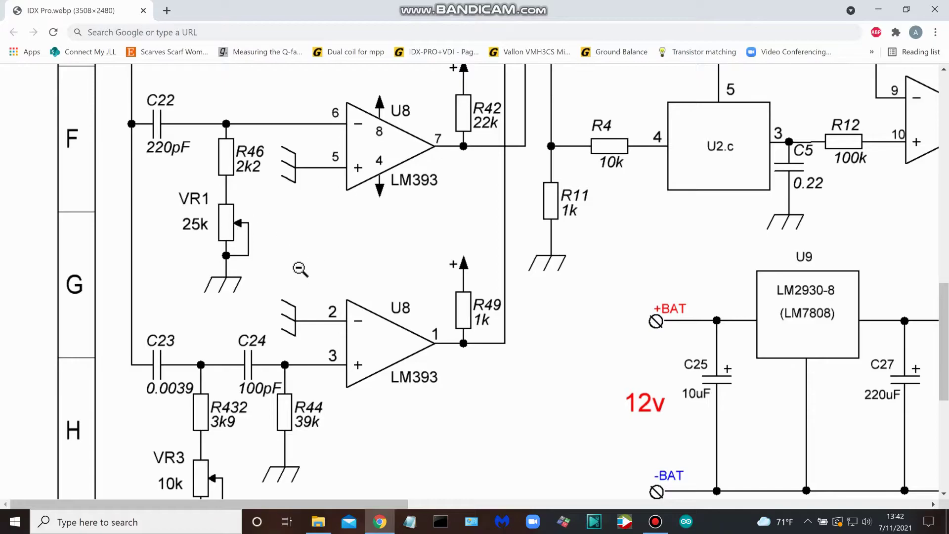
scroll(436, 401, "down", 3)
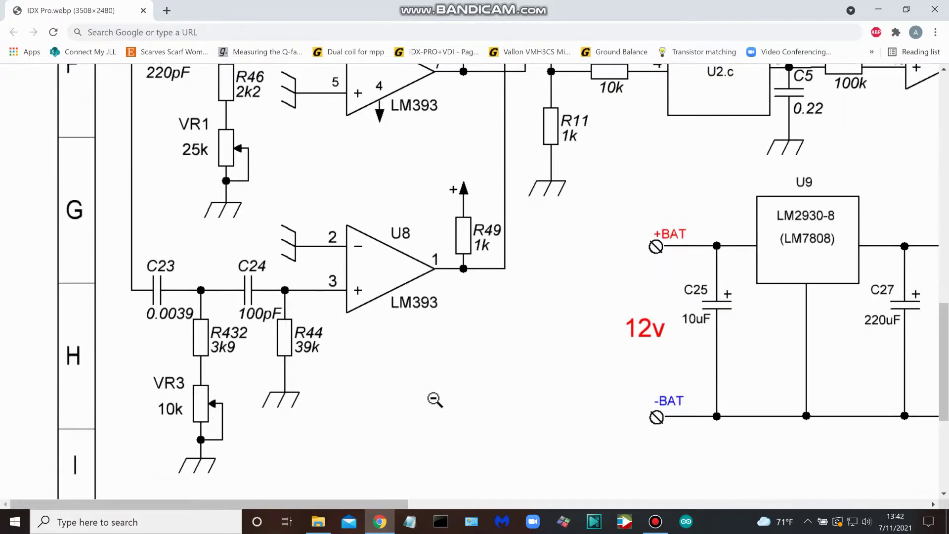
scroll(437, 400, "down", 2)
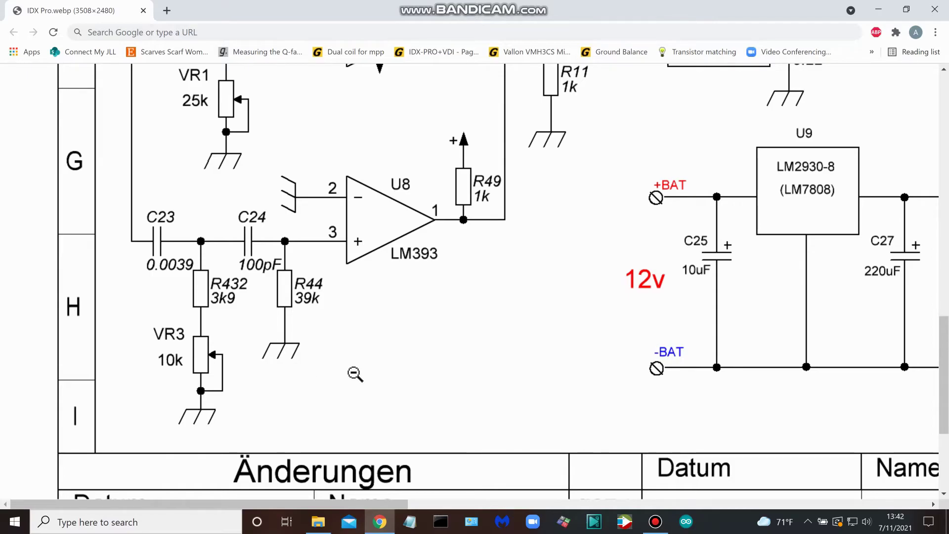
scroll(393, 348, "up", 4)
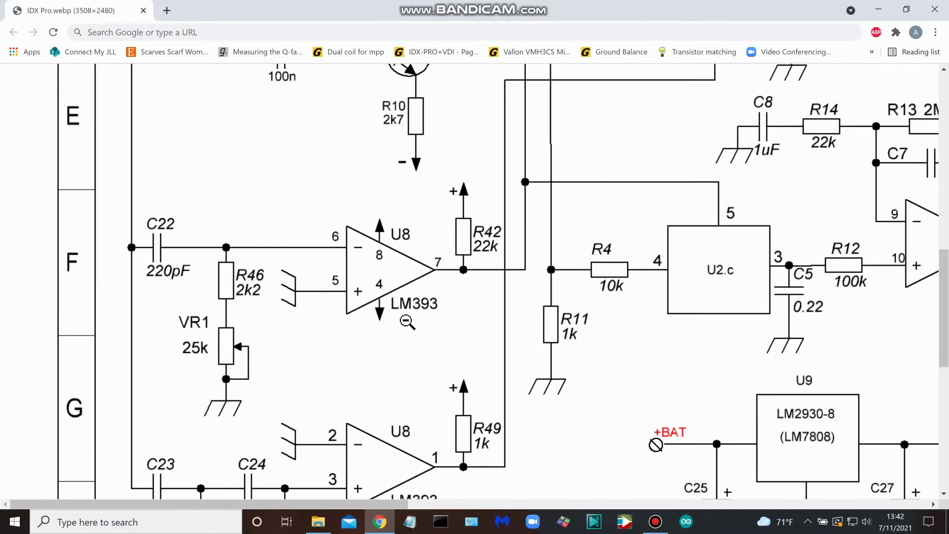
scroll(408, 319, "down", 1)
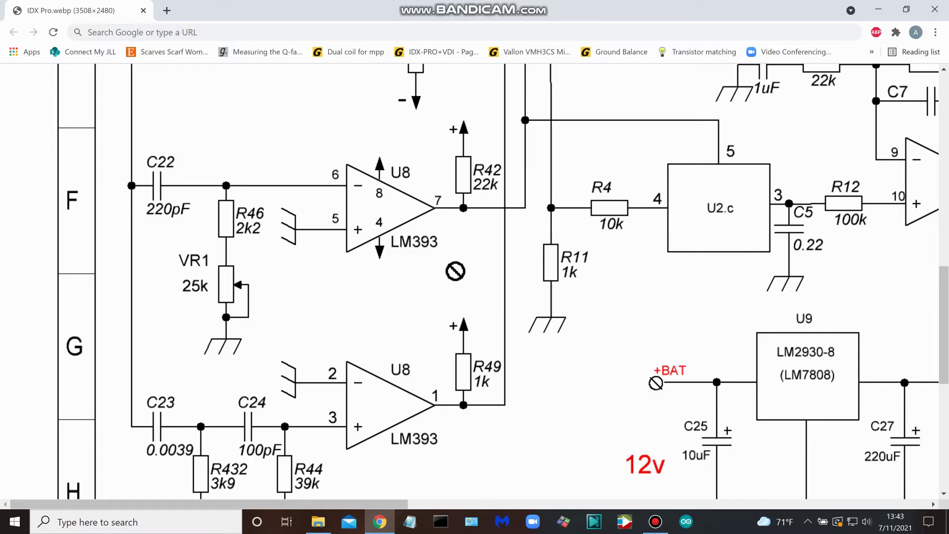
scroll(487, 281, "up", 5)
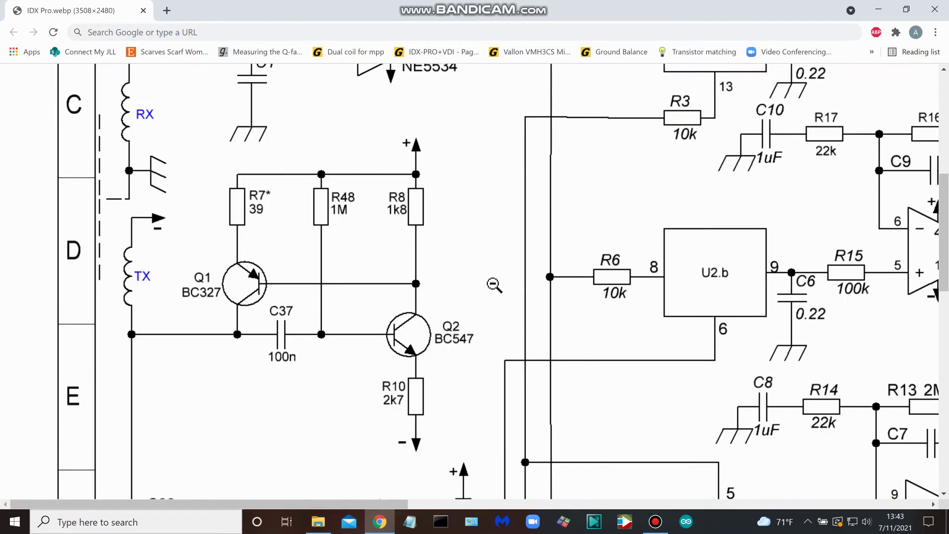
scroll(488, 280, "up", 4)
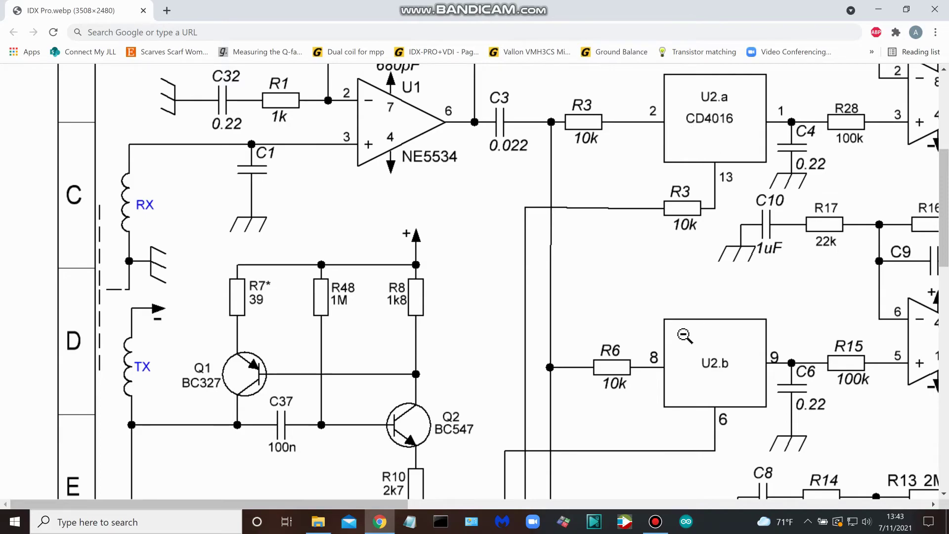
scroll(680, 353, "down", 3)
scroll(683, 357, "down", 2)
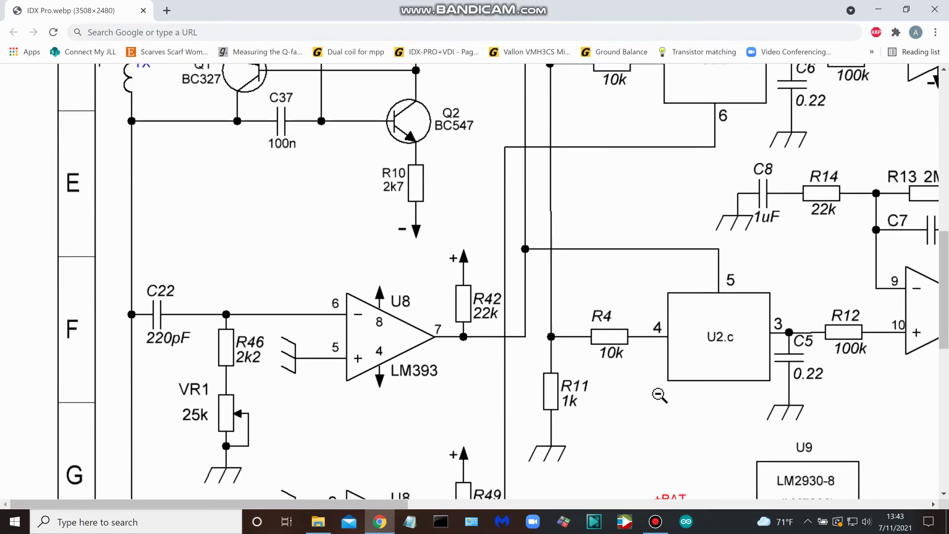
scroll(661, 398, "up", 3)
scroll(660, 398, "up", 1)
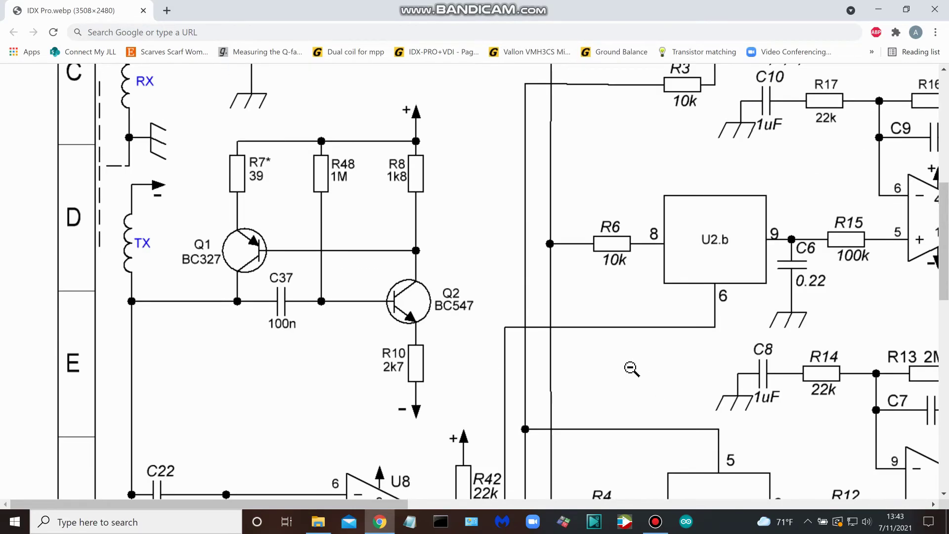
scroll(580, 367, "down", 3)
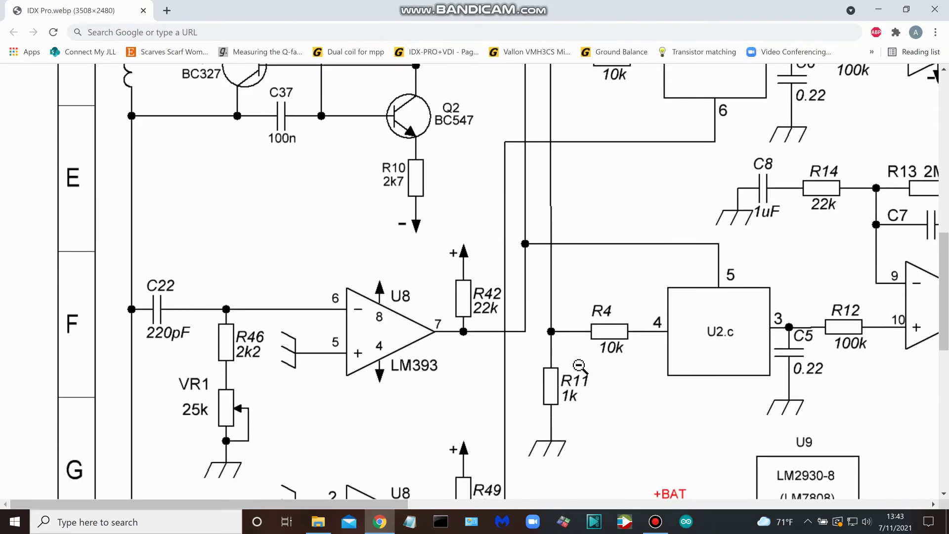
scroll(580, 367, "down", 2)
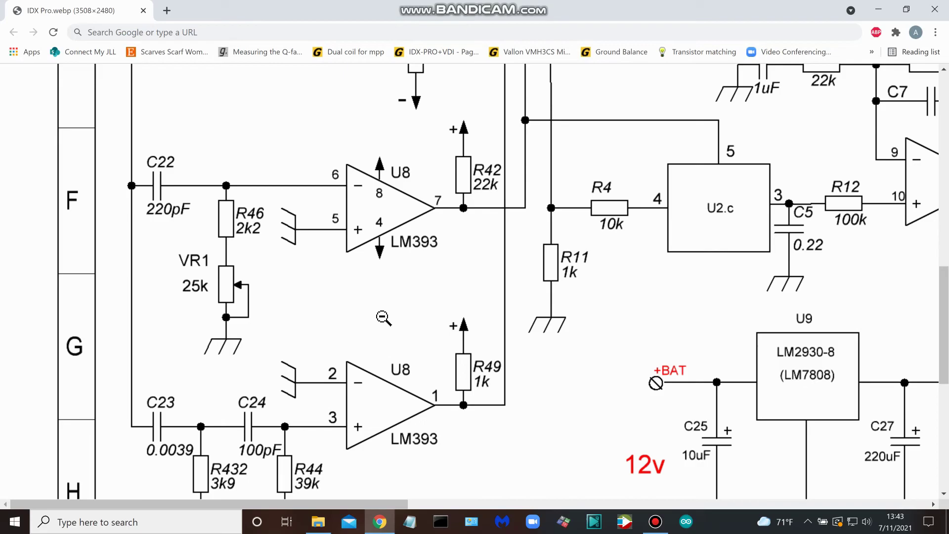
scroll(385, 318, "down", 1)
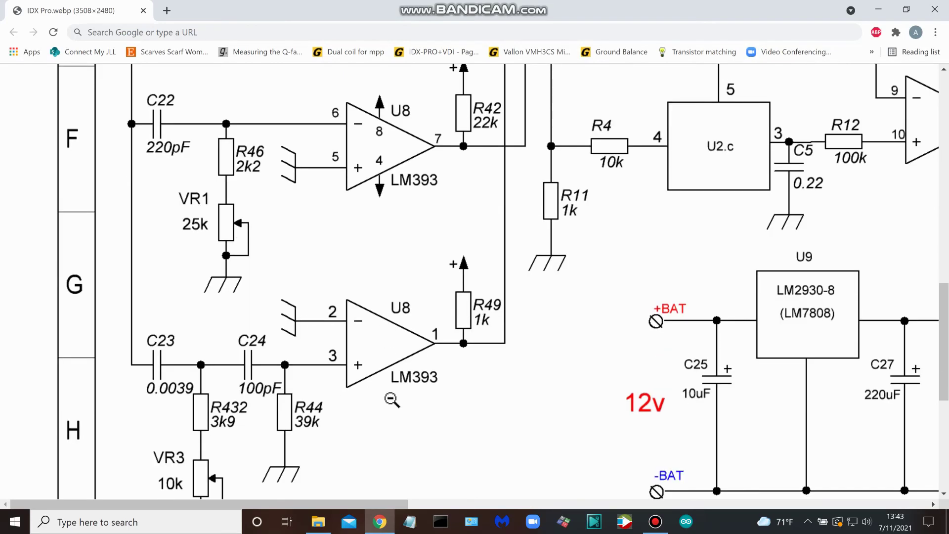